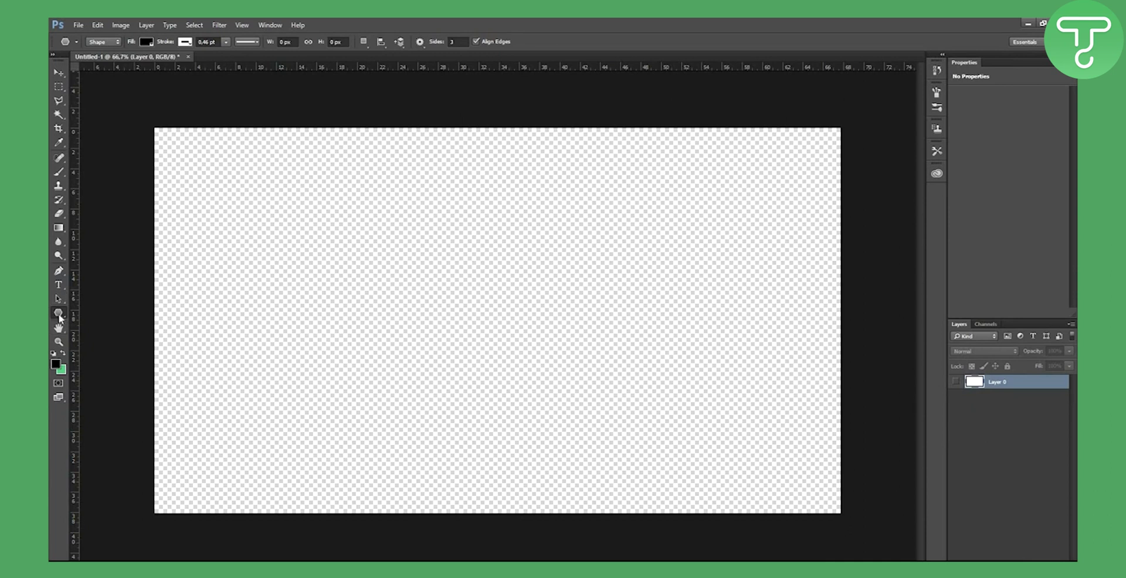
Draw a black rounded rectangle with no stroke and move it to the canvas centre (X 804, Y 540 px)
{"action": "right_click", "coordinate": [59, 315]}
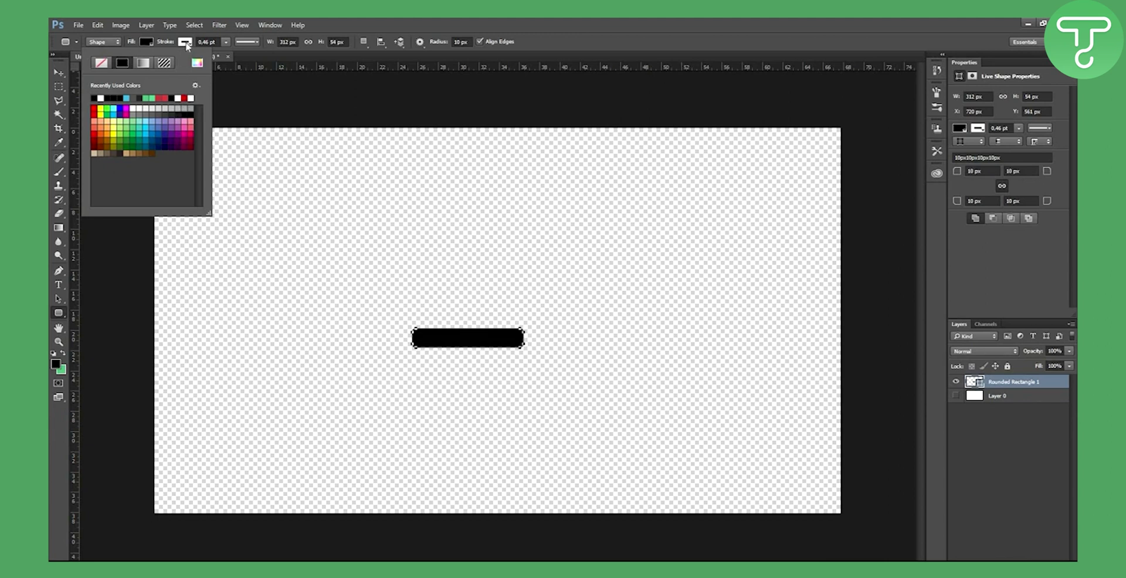
{"action": "left_click", "coordinate": [185, 42]}
{"action": "left_click", "coordinate": [139, 64]}
{"action": "left_click", "coordinate": [79, 103]}
{"action": "key", "text": "v"}
{"action": "left_click_drag", "start_coordinate": [498, 335], "coordinate": [520, 323]}
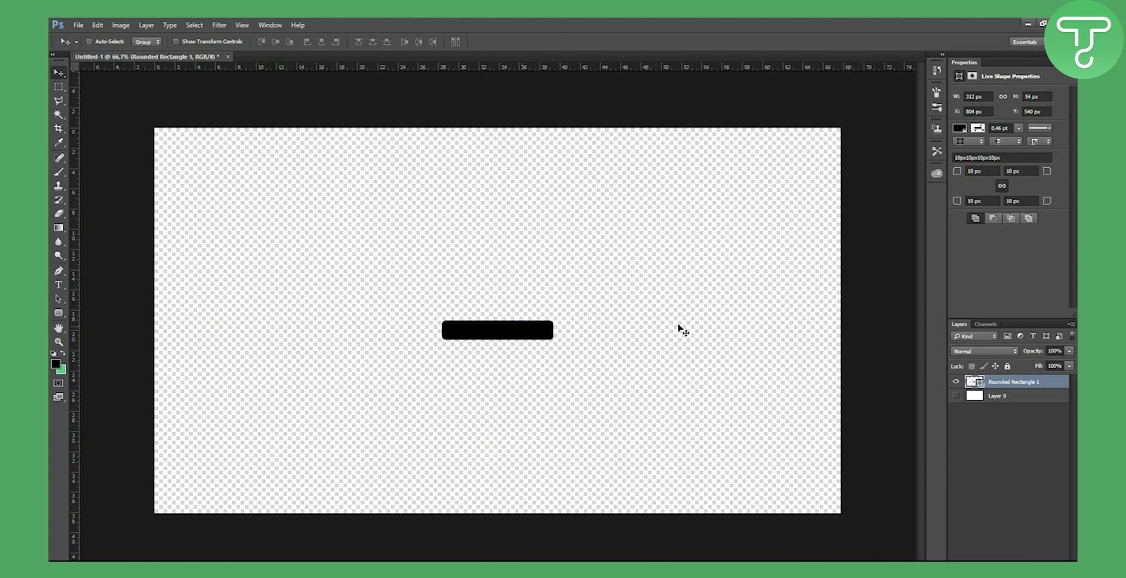
Create a small black 3-sided polygon triangle on the canvas
{"action": "left_click", "coordinate": [61, 319]}
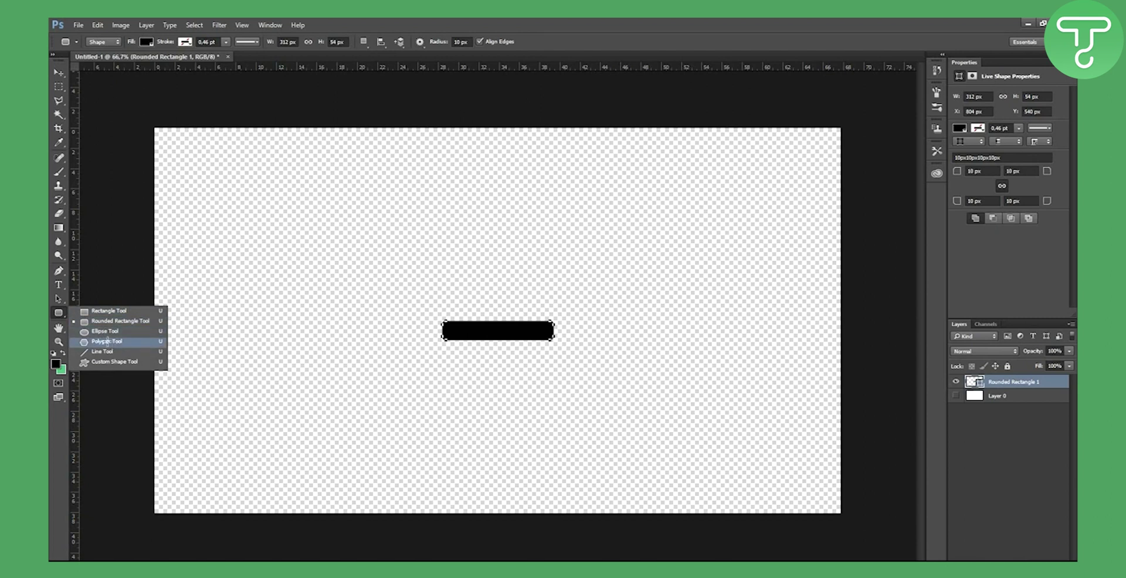
{"action": "left_click", "coordinate": [107, 340]}
{"action": "left_click", "coordinate": [489, 261]}
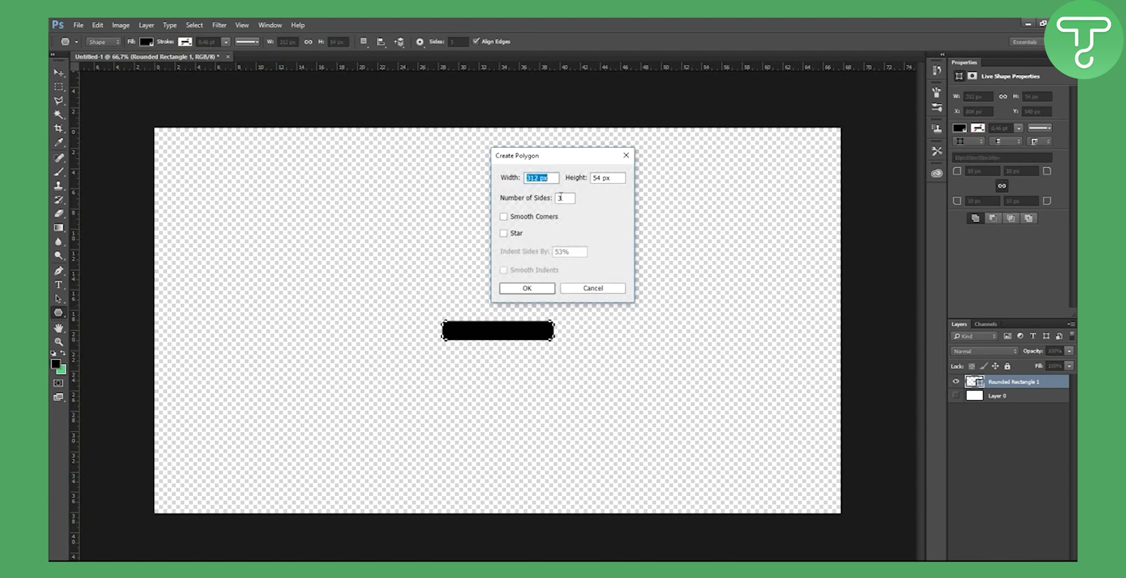
{"action": "double_click", "coordinate": [572, 200]}
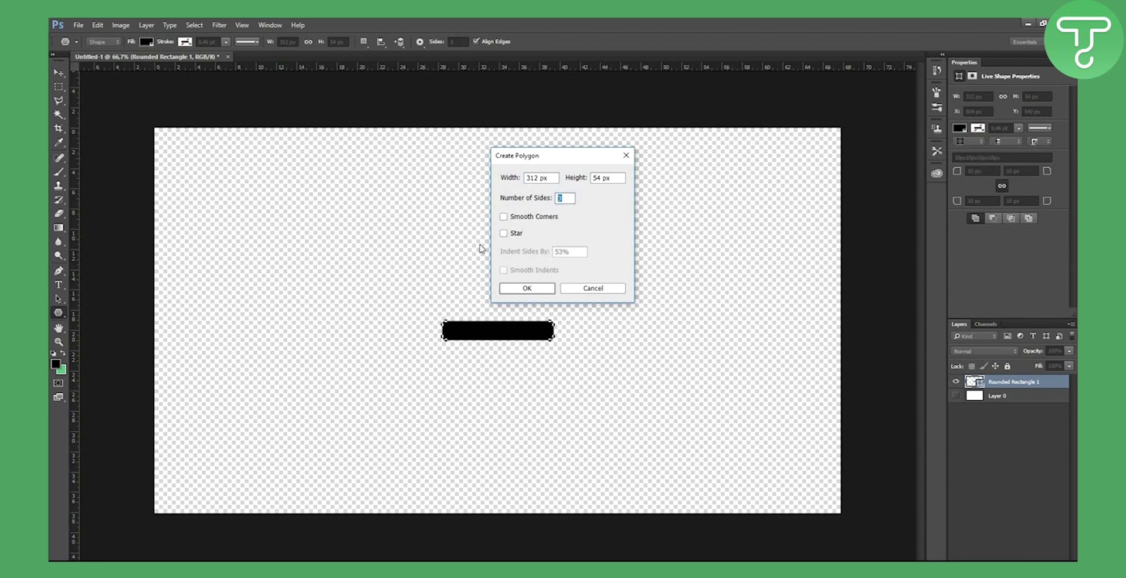
{"action": "left_click", "coordinate": [540, 292]}
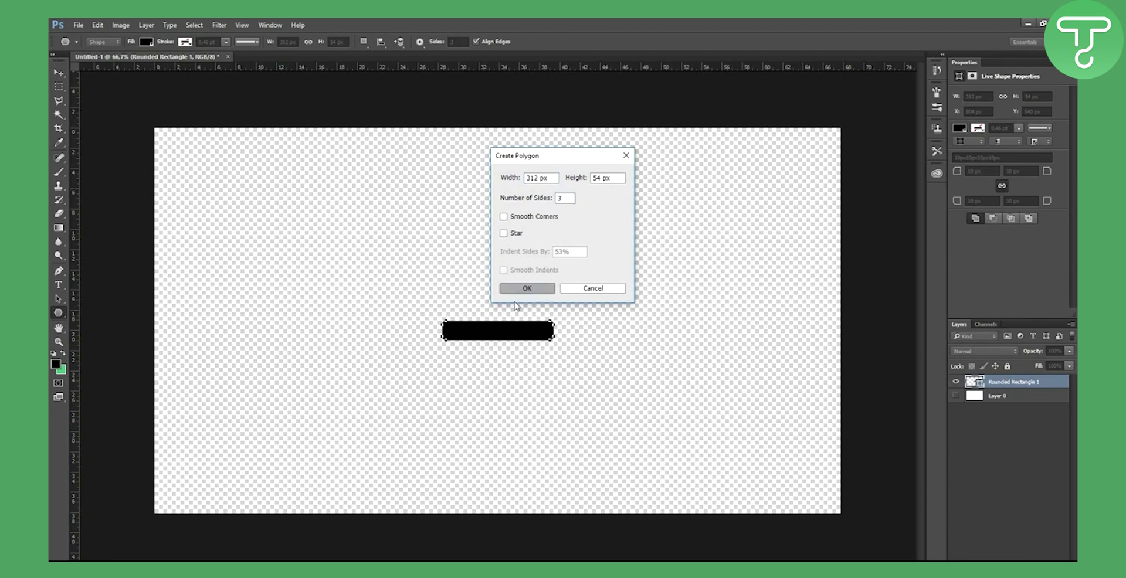
Rotate the triangle to point up and seat it on the rectangle's top centre
{"action": "left_click", "coordinate": [59, 73]}
{"action": "key", "text": "ctrl+t"}
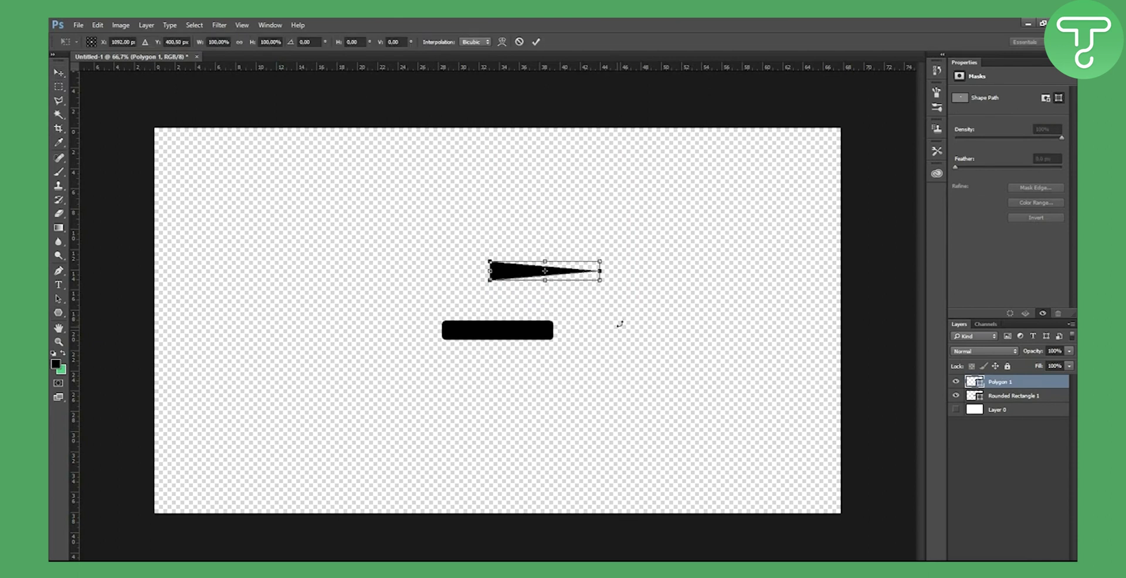
{"action": "left_click_drag", "start_coordinate": [619, 323], "coordinate": [508, 322]}
{"action": "left_click", "coordinate": [534, 42]}
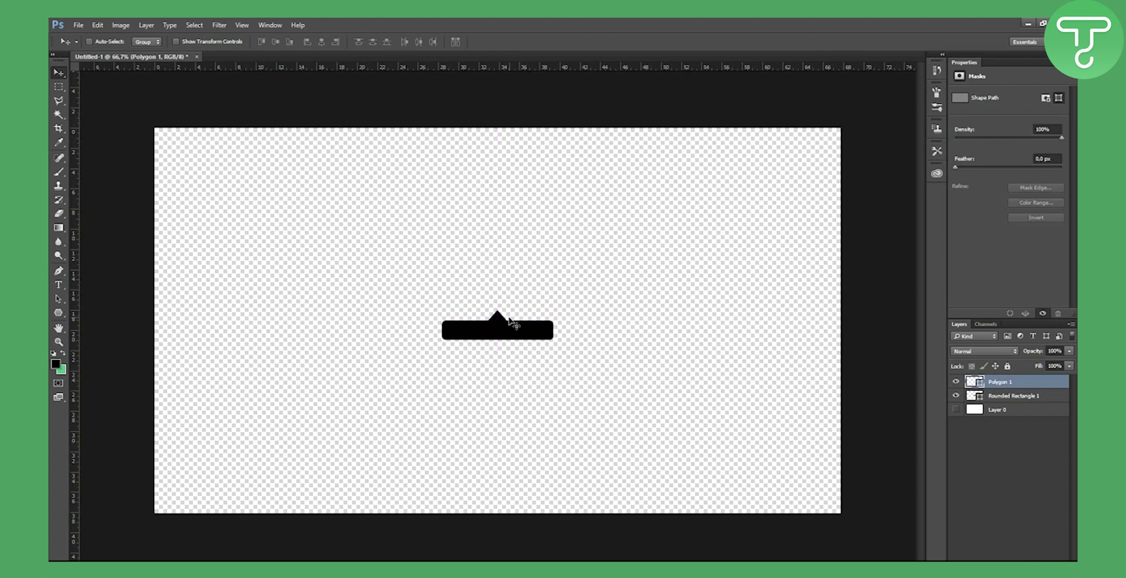
{"action": "key", "text": "Down"}
{"action": "key", "text": "Down"}
{"action": "key", "text": "Down"}
{"action": "key", "text": "Down"}
{"action": "key", "text": "Down"}
{"action": "left_click_drag", "start_coordinate": [503, 322], "coordinate": [505, 321]}
{"action": "key", "text": "Down"}
{"action": "key", "text": "Down"}
{"action": "key", "text": "Down"}
{"action": "key", "text": "Down"}
{"action": "key", "text": "Down"}
{"action": "key", "text": "Down"}
{"action": "key", "text": "Down"}
{"action": "key", "text": "Down"}
Paste the creator's white @-handle as a text layer and place it in the black box
{"action": "left_click", "coordinate": [58, 285]}
{"action": "left_click", "coordinate": [455, 404]}
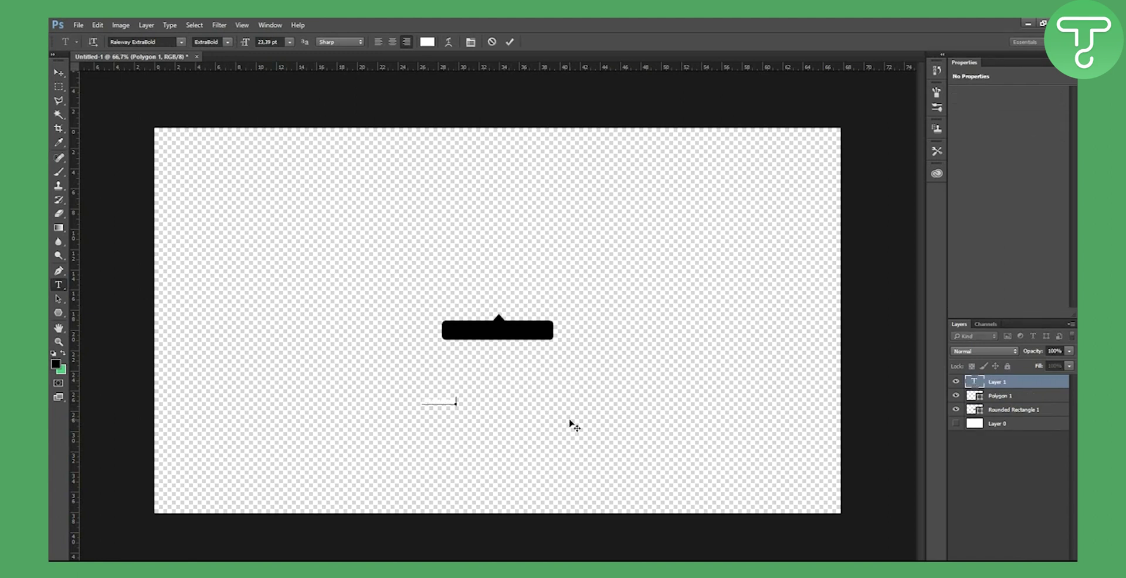
{"action": "type", "text": "@jakepaul"}
{"action": "key", "text": "ctrl+a"}
{"action": "left_click_drag", "start_coordinate": [545, 397], "coordinate": [594, 328]}
{"action": "left_click", "coordinate": [513, 42]}
Enlarge the handle text slightly and centre it inside the black box
{"action": "key", "text": "ctrl+t"}
{"action": "left_click_drag", "start_coordinate": [503, 326], "coordinate": [529, 323]}
{"action": "left_click", "coordinate": [536, 41]}
{"action": "key", "text": "ctrl+t"}
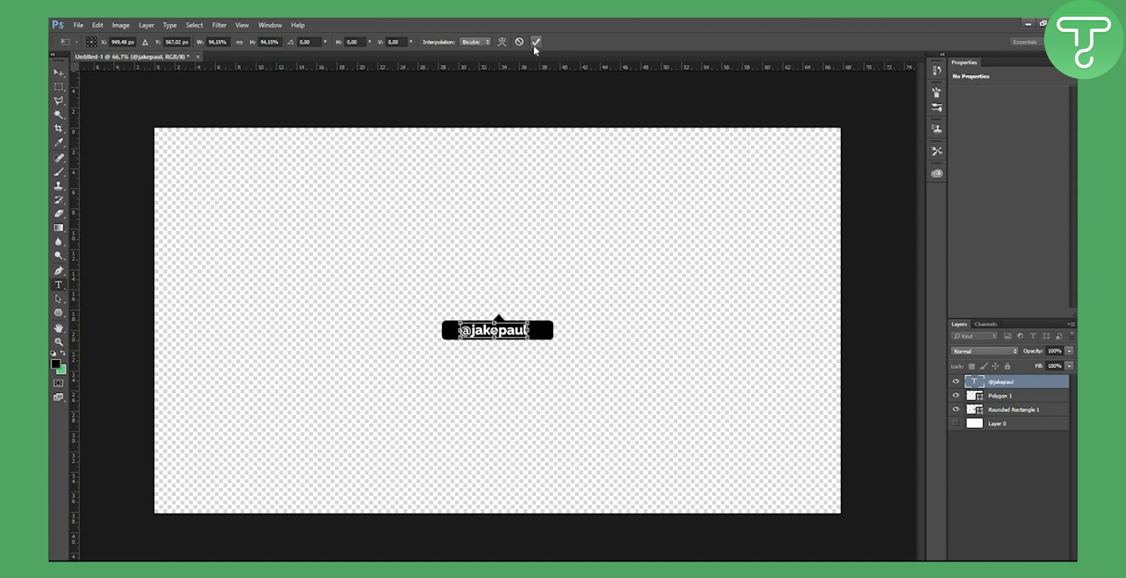
{"action": "left_click", "coordinate": [537, 41]}
{"action": "left_click", "coordinate": [58, 73]}
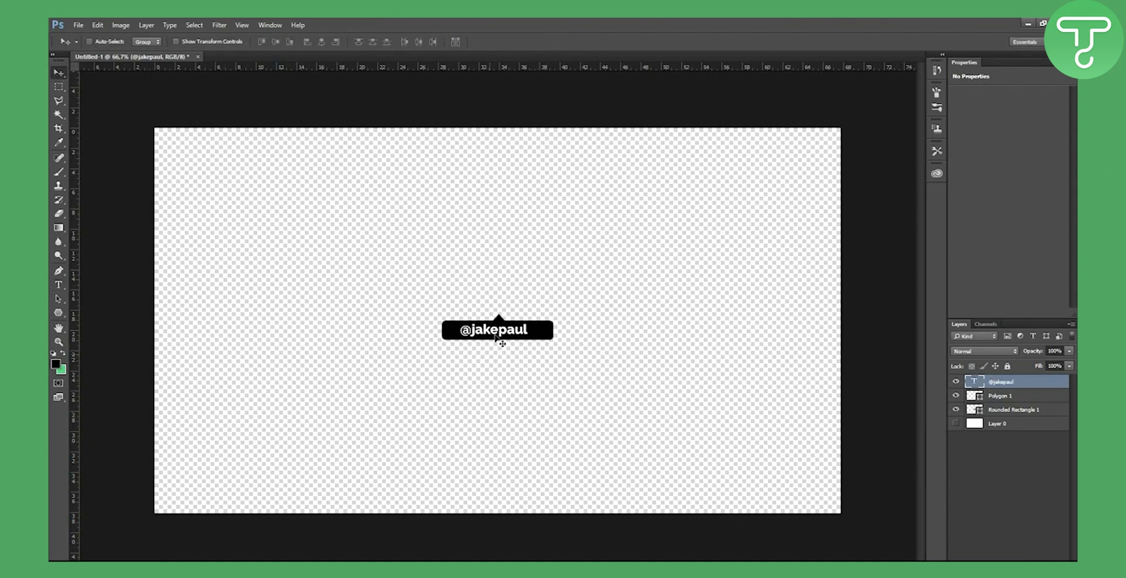
{"action": "left_click_drag", "start_coordinate": [485, 334], "coordinate": [473, 335]}
{"action": "key", "text": "Right"}
{"action": "key", "text": "Right"}
{"action": "key", "text": "Right"}
{"action": "key", "text": "Right"}
Narrow the rounded rectangle to fit the text and recentre the triangle above it
{"action": "left_click", "coordinate": [1015, 398]}
{"action": "left_click", "coordinate": [1013, 410]}
{"action": "key", "text": "ctrl+t"}
{"action": "left_click_drag", "start_coordinate": [553, 330], "coordinate": [527, 331]}
{"action": "key", "text": "Return"}
{"action": "left_click", "coordinate": [499, 317], "text": "ctrl"}
{"action": "left_click_drag", "start_coordinate": [497, 322], "coordinate": [494, 321]}
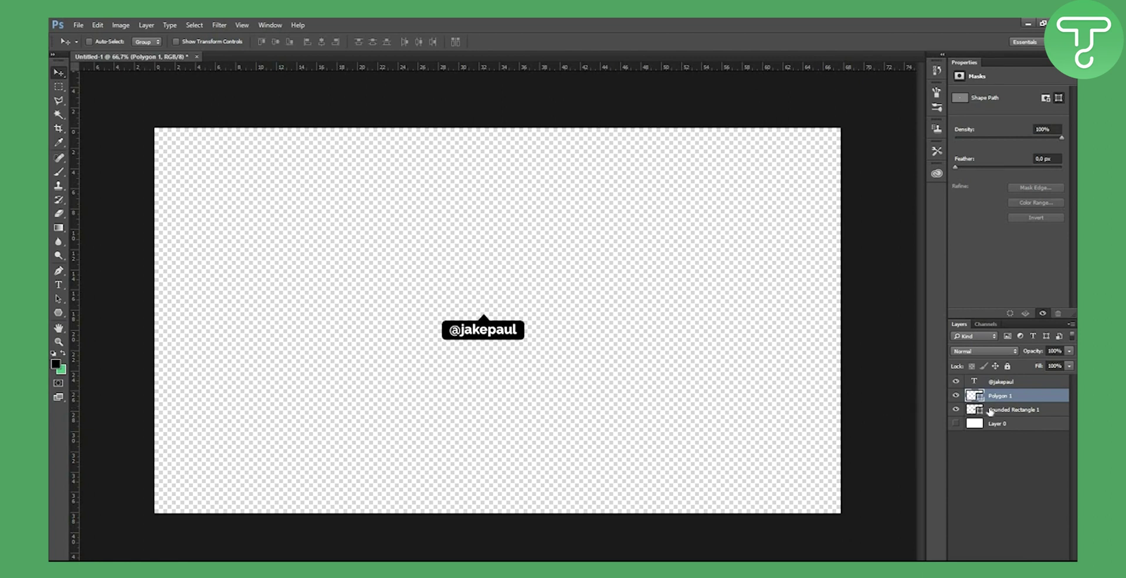
Group the text, triangle and box layers into Group 1 and nudge it up-right
{"action": "left_click", "coordinate": [991, 411]}
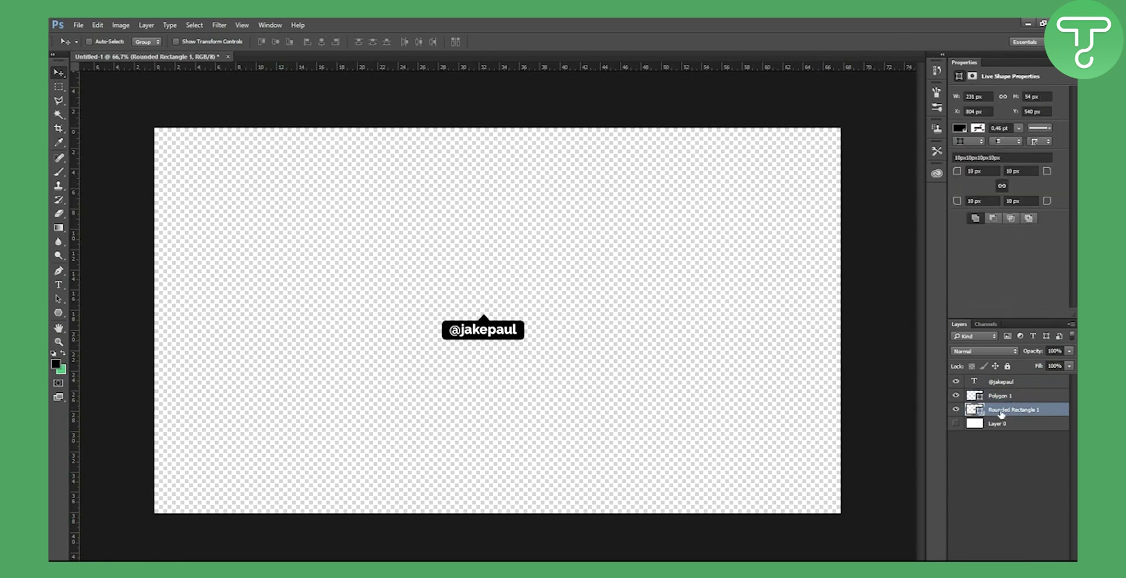
{"action": "left_click", "coordinate": [1026, 381], "text": "shift"}
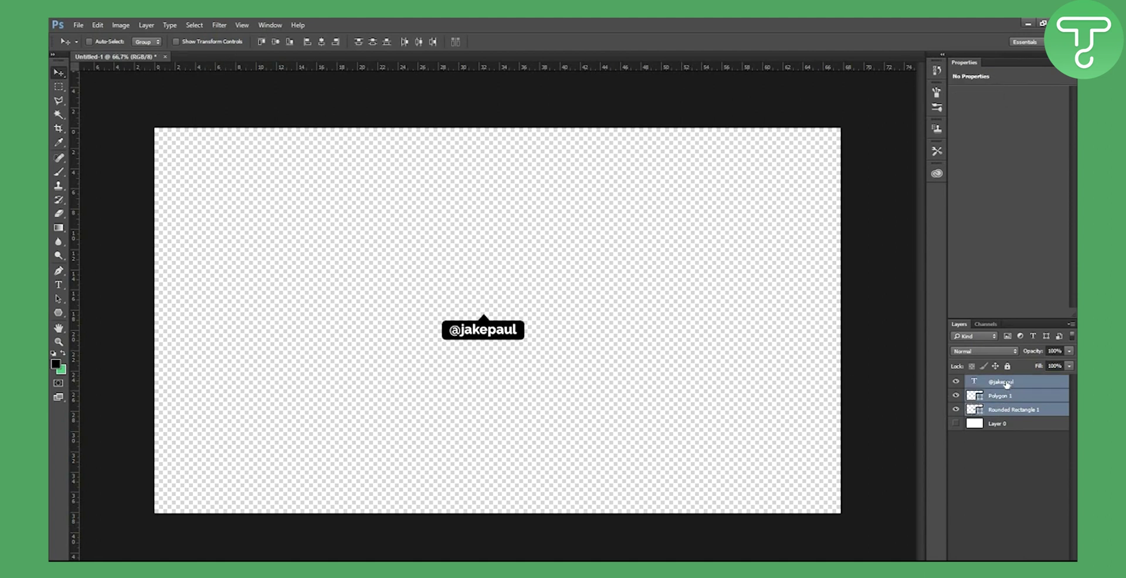
{"action": "key", "text": "ctrl+g"}
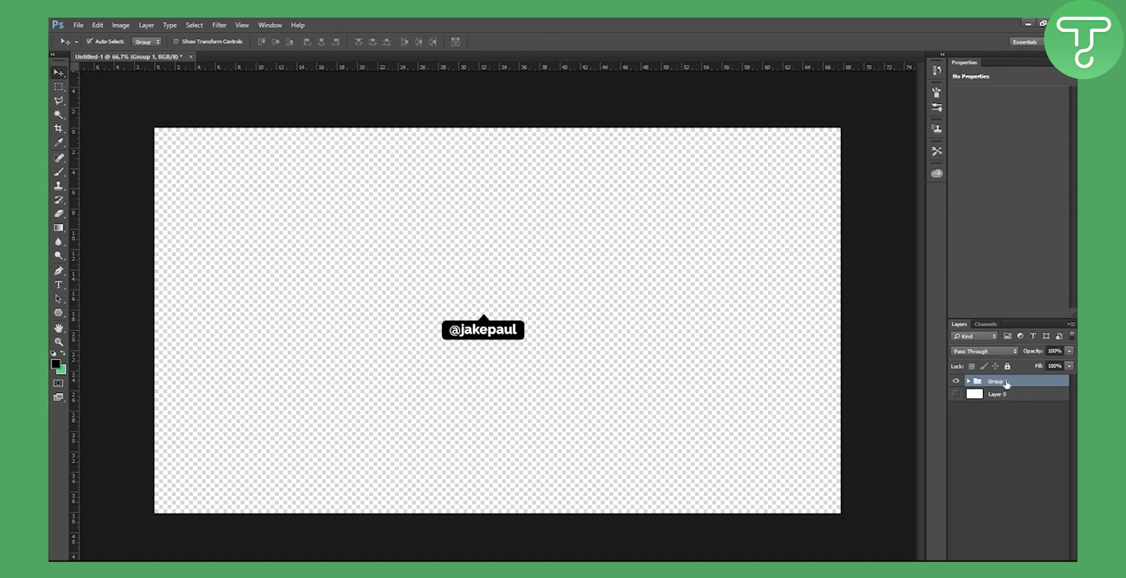
{"action": "left_click_drag", "start_coordinate": [490, 331], "coordinate": [505, 326]}
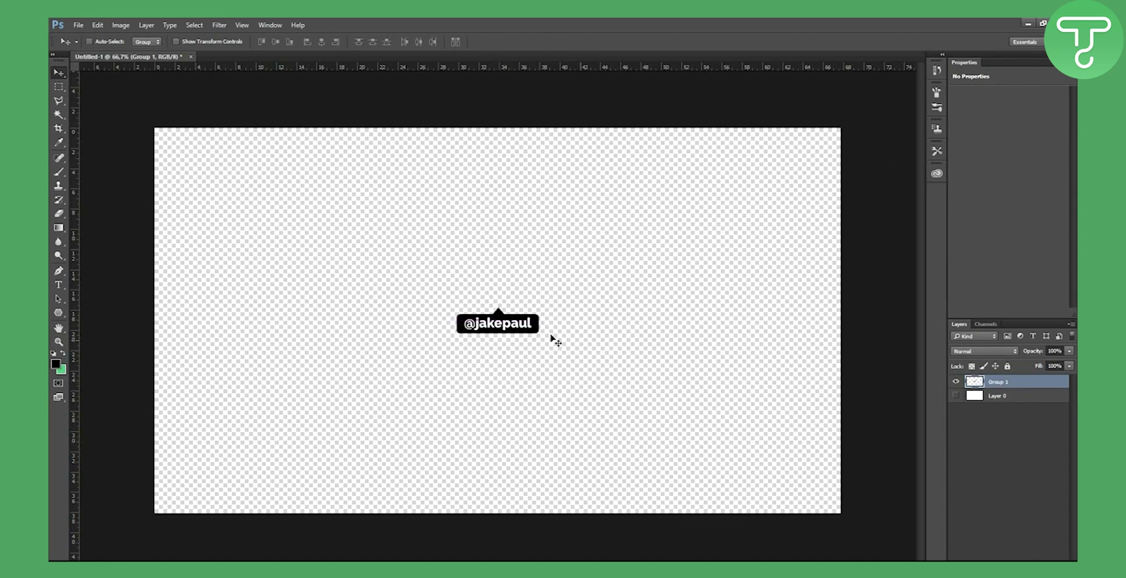
Open Save for Web (Legacy) with PNG-24 as the export format
{"action": "left_click", "coordinate": [77, 25]}
{"action": "mouse_move", "coordinate": [153, 186]}
{"action": "left_click", "coordinate": [258, 217]}
{"action": "left_click", "coordinate": [732, 141]}
{"action": "left_click", "coordinate": [730, 178]}
Save the PNG-24 tag to the Desktop as 'pop tag' followed by the creator's name
{"action": "left_click", "coordinate": [674, 482]}
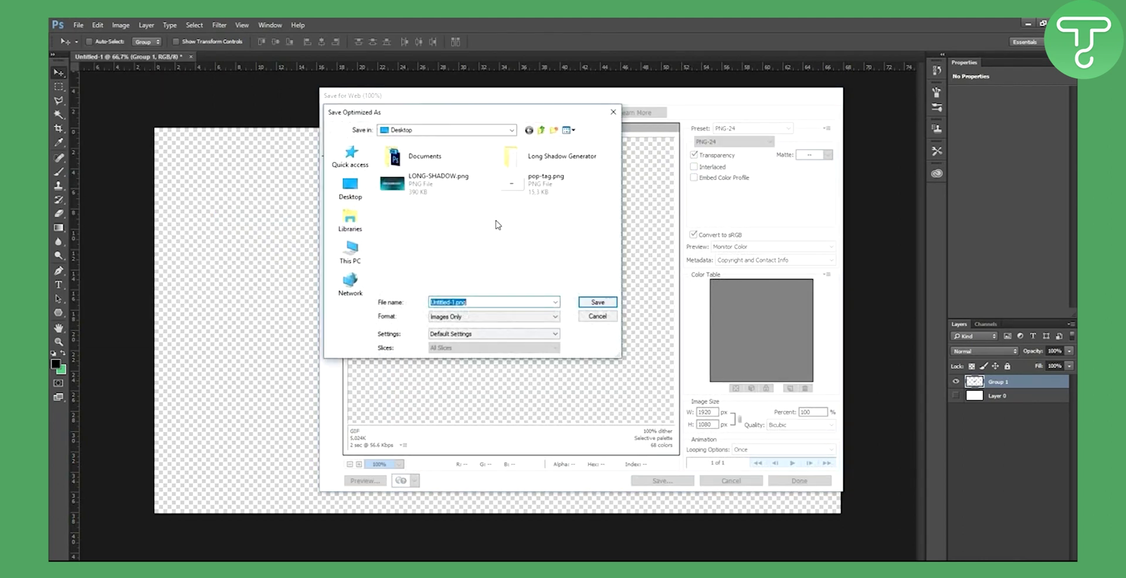
{"action": "type", "text": "pop tag jake paul"}
{"action": "key", "text": "Return"}
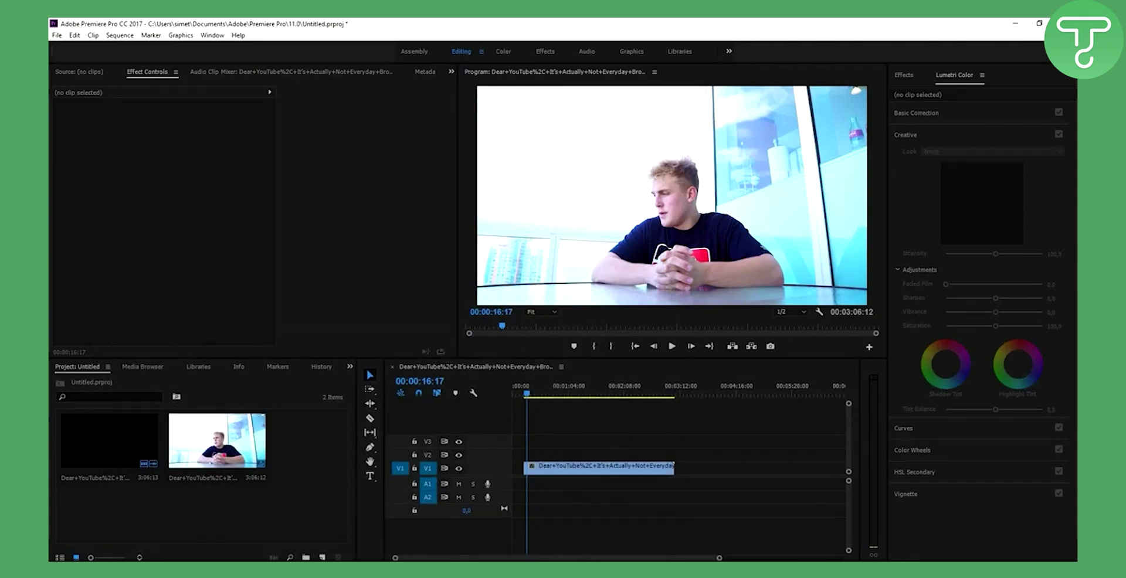
Cancel Premiere's Import dialog without importing and launch File Explorer with Win+E
{"action": "left_click", "coordinate": [57, 35]}
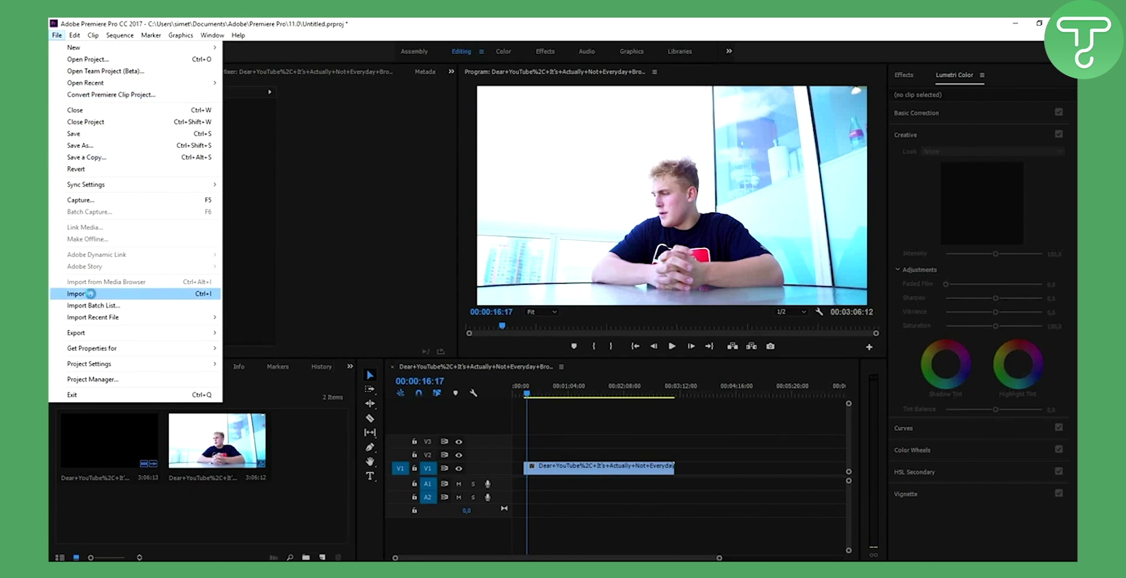
{"action": "left_click", "coordinate": [82, 294]}
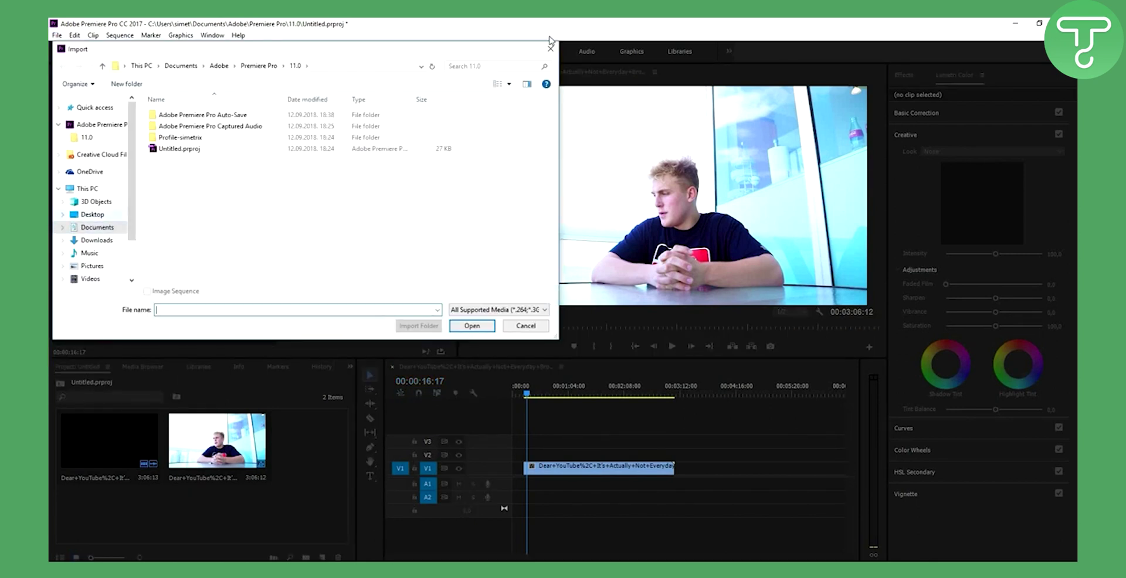
{"action": "left_click", "coordinate": [550, 48]}
{"action": "left_click", "coordinate": [54, 36]}
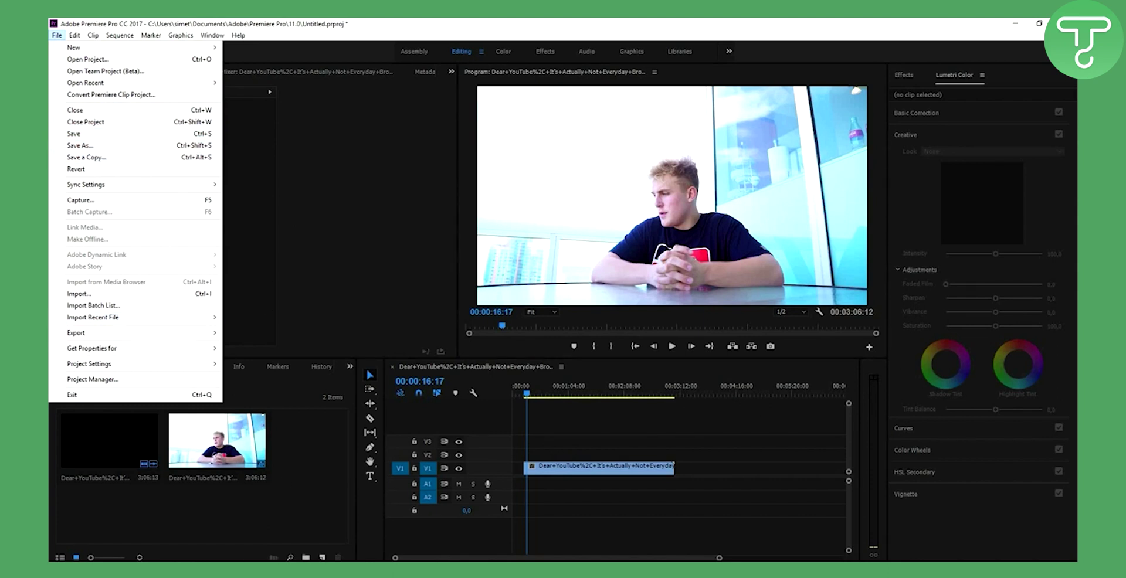
{"action": "key", "text": "super+e"}
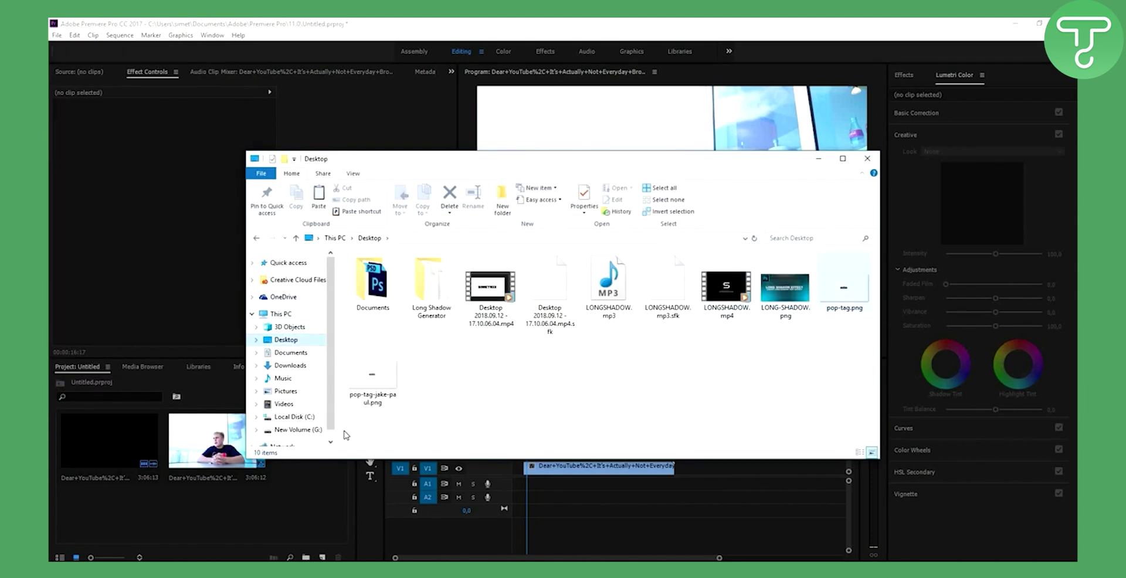
Import the pop tag PNG, place it on V2 above the footage, and return to about 12 seconds
{"action": "left_click_drag", "start_coordinate": [372, 372], "coordinate": [277, 501]}
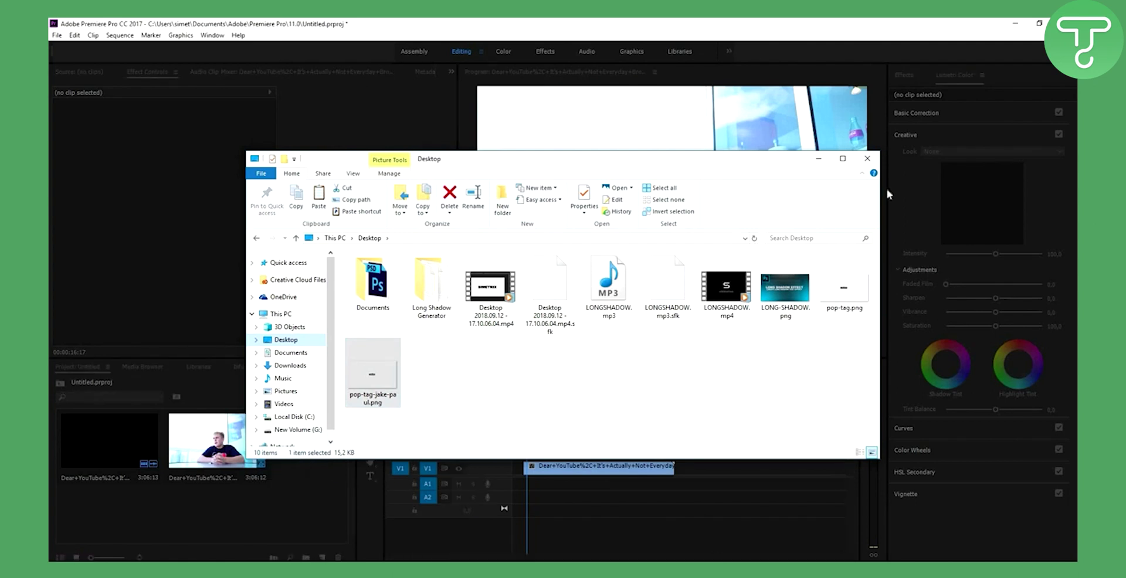
{"action": "left_click", "coordinate": [866, 159]}
{"action": "left_click_drag", "start_coordinate": [299, 445], "coordinate": [674, 456]}
{"action": "left_click_drag", "start_coordinate": [528, 398], "coordinate": [527, 396]}
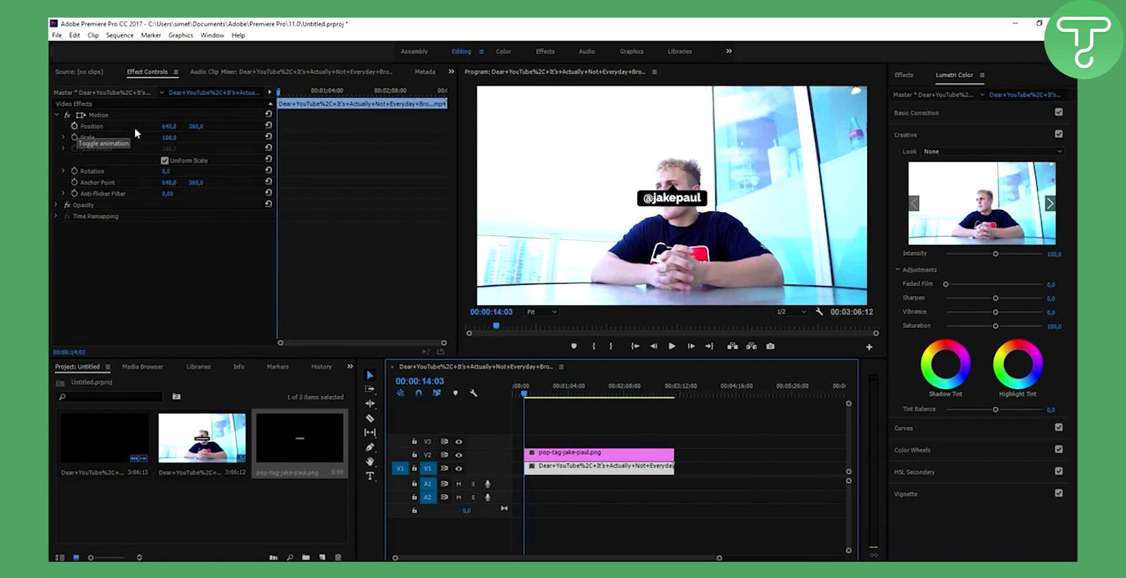
Select the pop tag clip on V2 so its Motion settings load in Effect Controls
{"action": "left_click", "coordinate": [689, 203]}
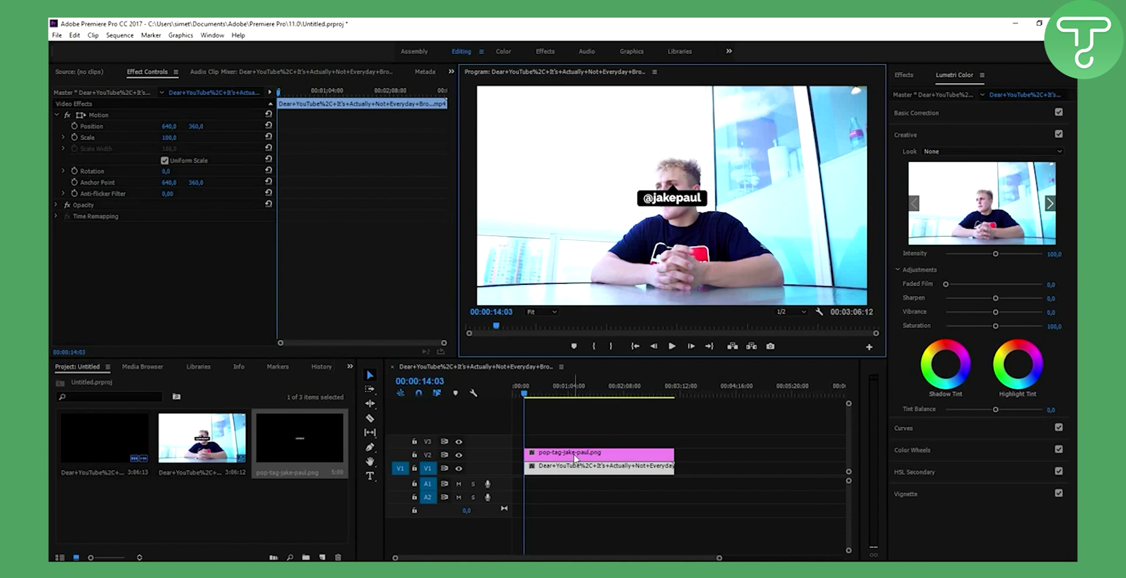
{"action": "left_click", "coordinate": [681, 248]}
{"action": "left_click", "coordinate": [680, 202]}
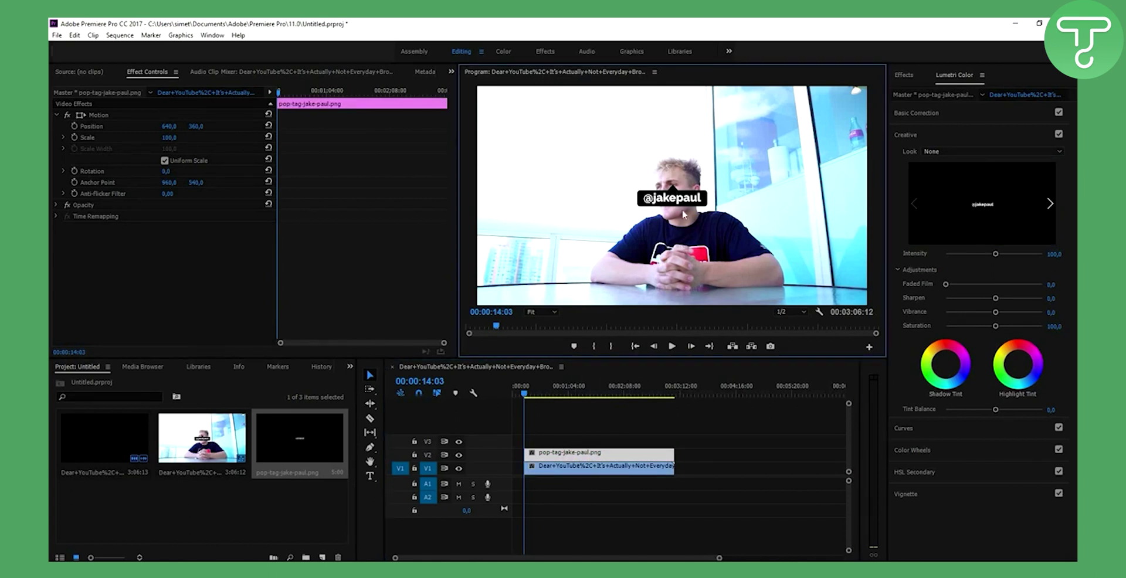
Turn on the Position stopwatch and drag the tag down onto the speaker's shirt
{"action": "left_click", "coordinate": [75, 125]}
{"action": "left_click", "coordinate": [690, 204]}
{"action": "left_click", "coordinate": [689, 203]}
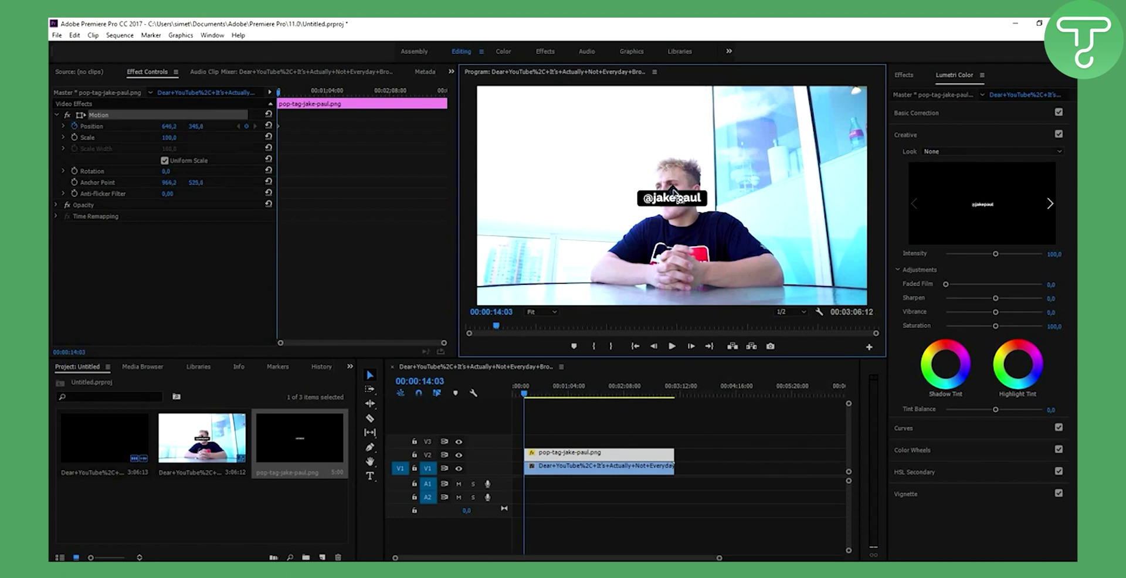
{"action": "left_click_drag", "start_coordinate": [672, 189], "coordinate": [670, 187]}
{"action": "left_click", "coordinate": [553, 461]}
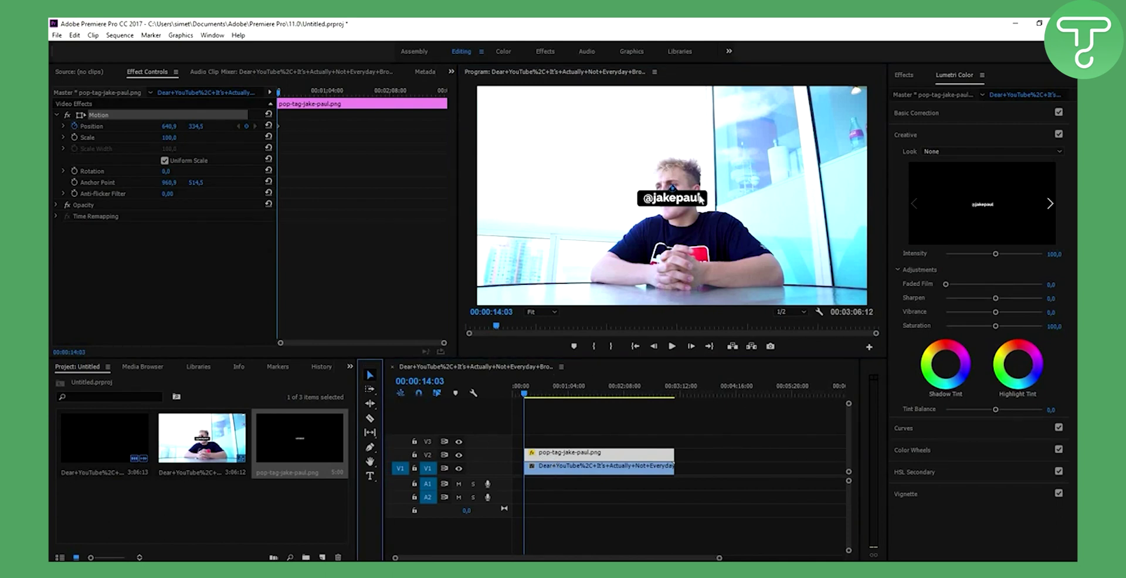
{"action": "left_click_drag", "start_coordinate": [701, 206], "coordinate": [690, 243]}
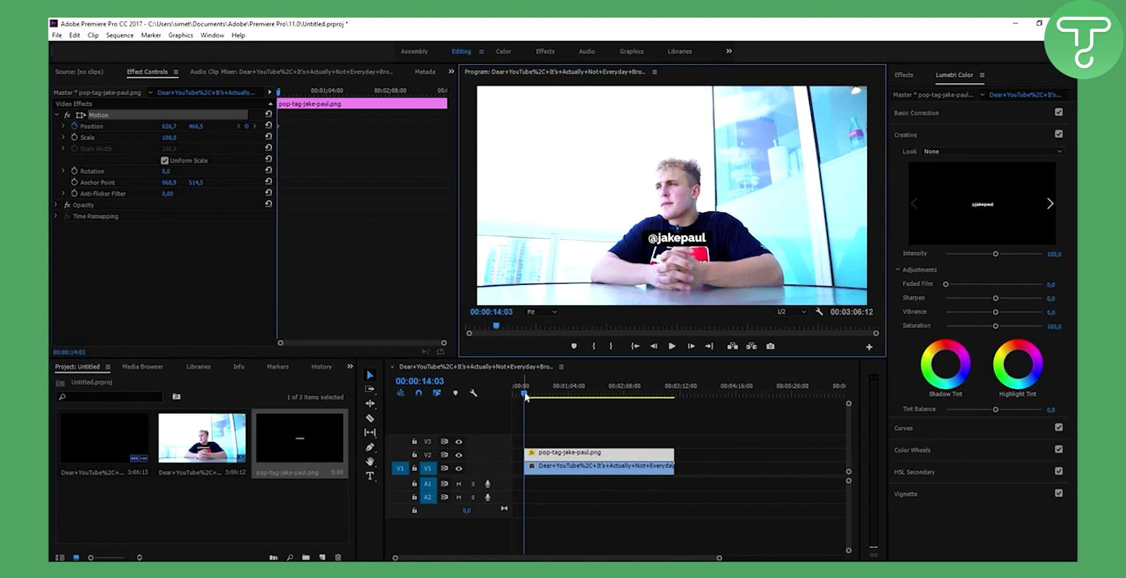
Keyframe the tag's position at about 22, 26 and 29 seconds to follow his chest, then return to the clip start
{"action": "left_click", "coordinate": [525, 397]}
{"action": "key", "text": "space"}
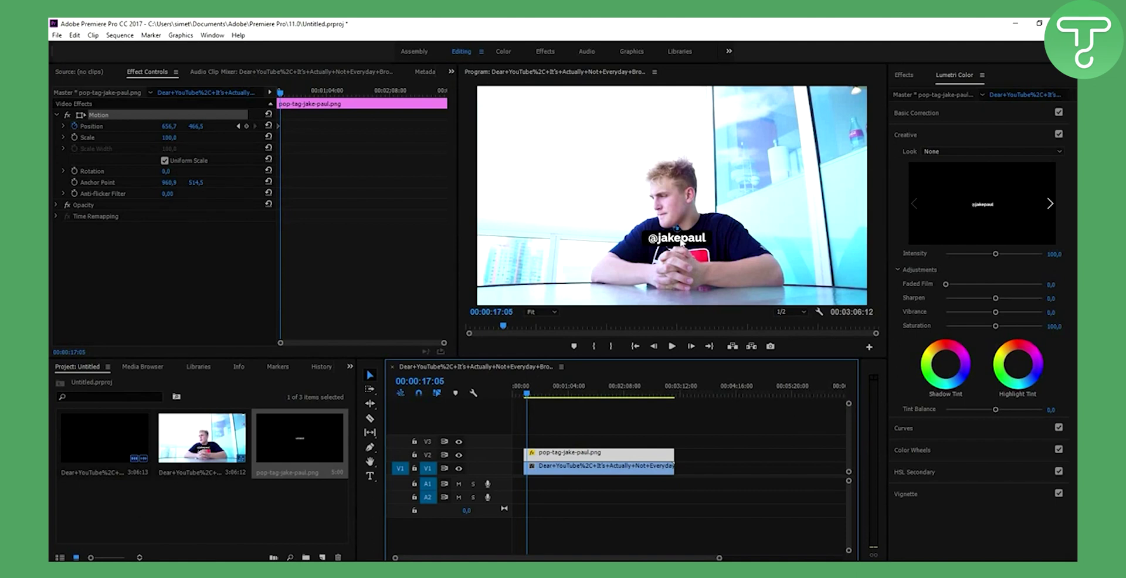
{"action": "left_click_drag", "start_coordinate": [681, 242], "coordinate": [680, 249]}
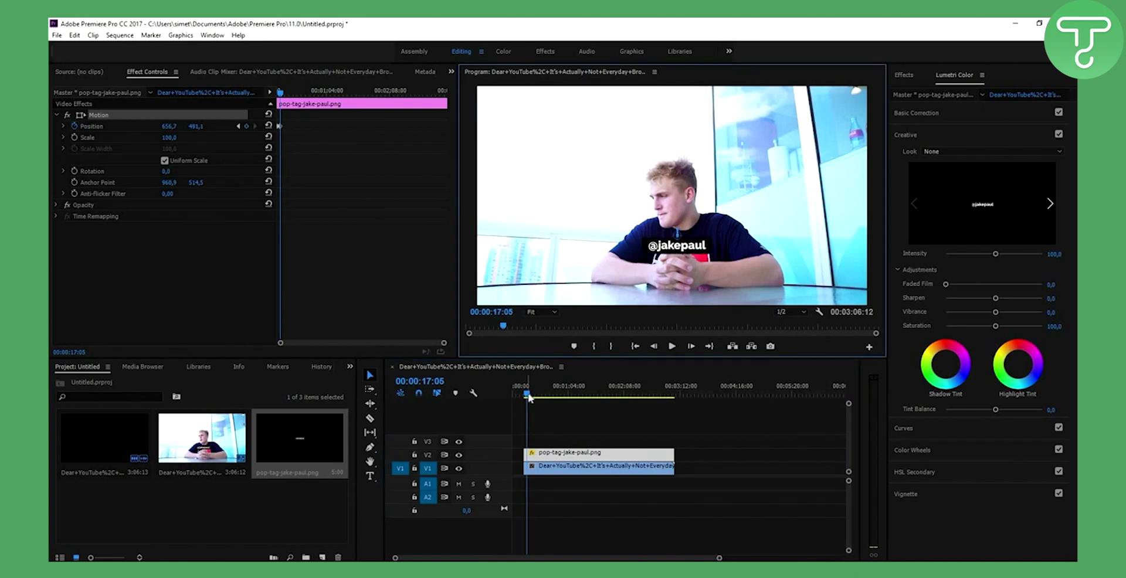
{"action": "left_click_drag", "start_coordinate": [528, 396], "coordinate": [531, 396]}
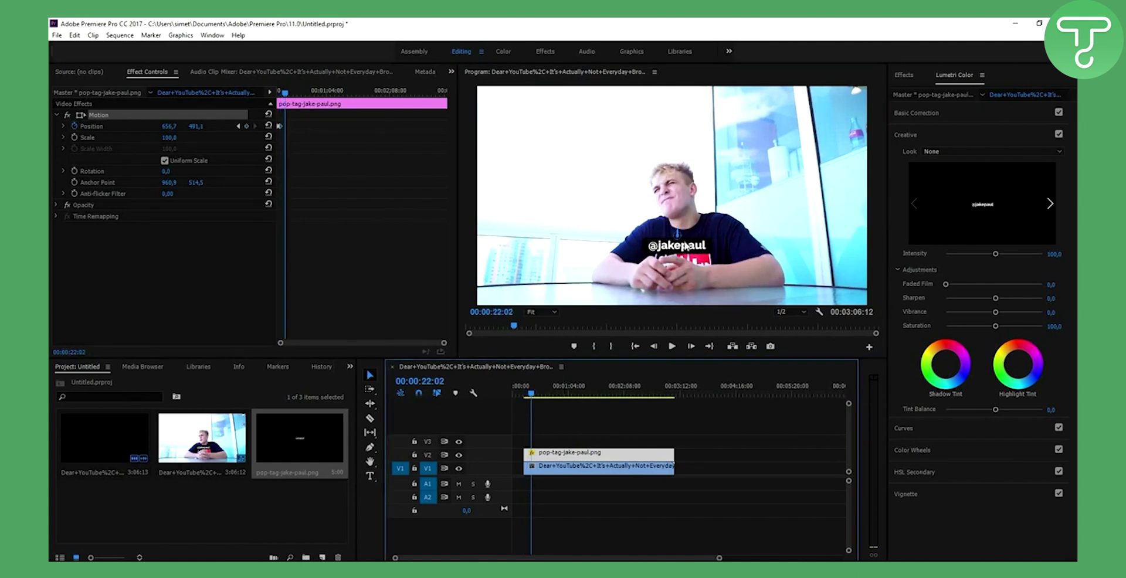
{"action": "left_click_drag", "start_coordinate": [685, 246], "coordinate": [686, 241]}
{"action": "left_click_drag", "start_coordinate": [529, 399], "coordinate": [535, 397]}
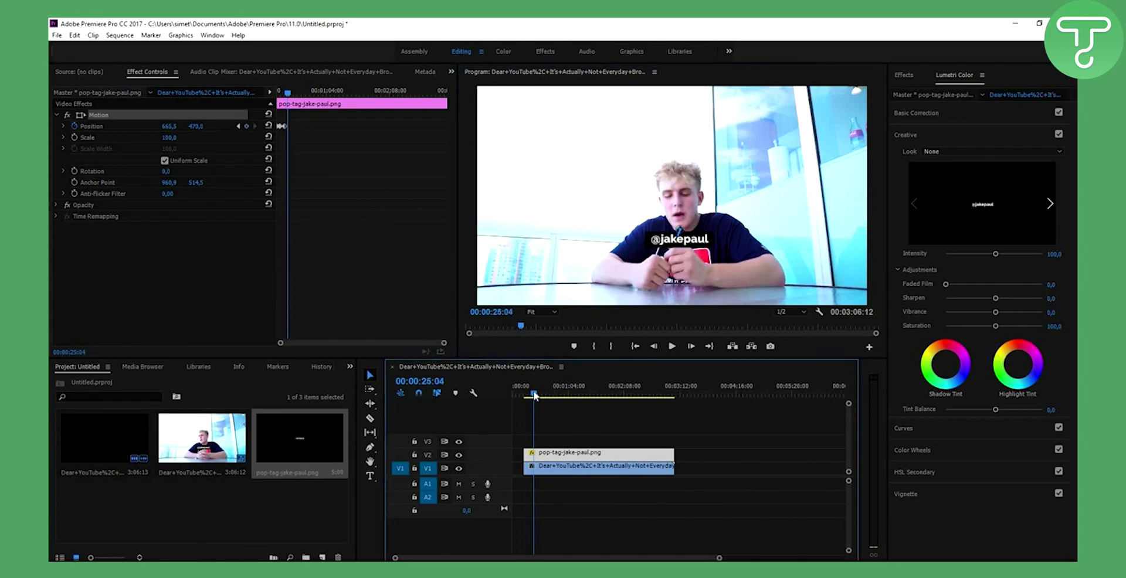
{"action": "left_click_drag", "start_coordinate": [704, 244], "coordinate": [706, 254]}
{"action": "left_click_drag", "start_coordinate": [536, 398], "coordinate": [539, 396]}
{"action": "left_click_drag", "start_coordinate": [705, 251], "coordinate": [706, 247]}
{"action": "left_click_drag", "start_coordinate": [535, 396], "coordinate": [524, 390]}
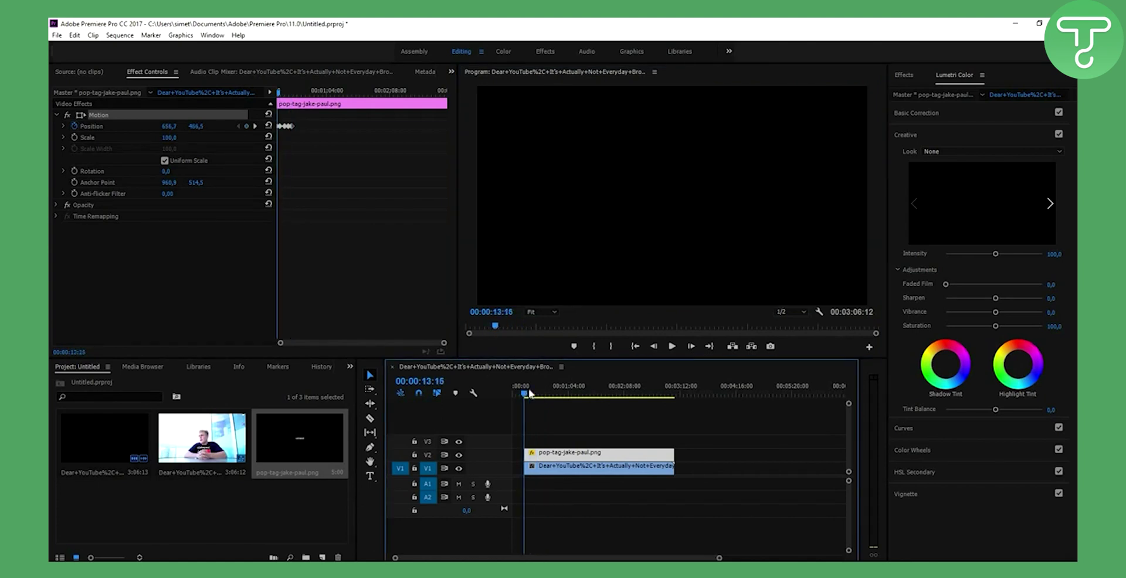
{"action": "left_click", "coordinate": [672, 347]}
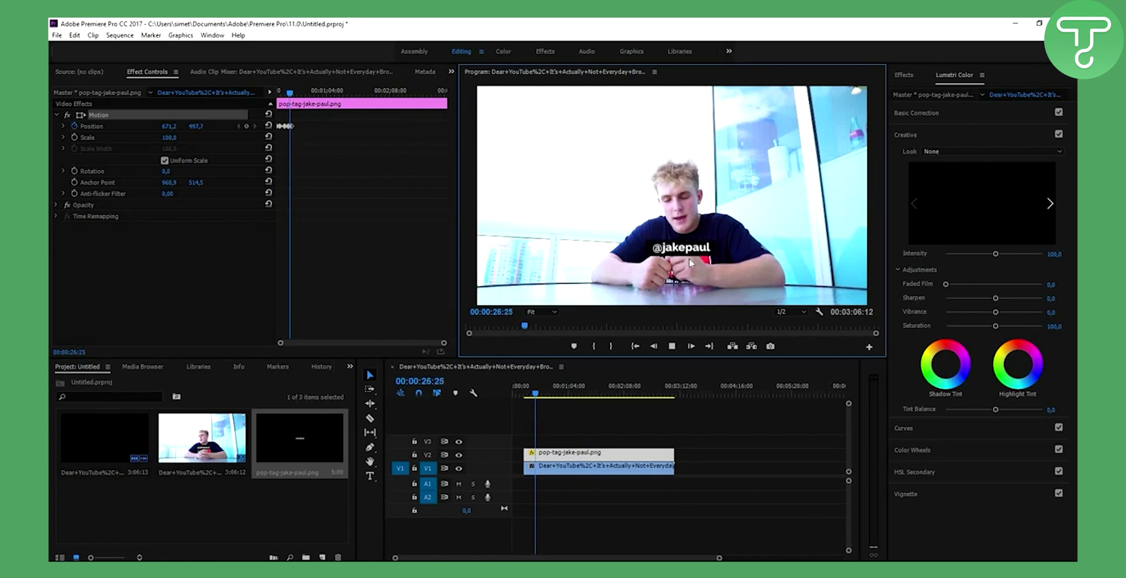
{"action": "left_click", "coordinate": [668, 351]}
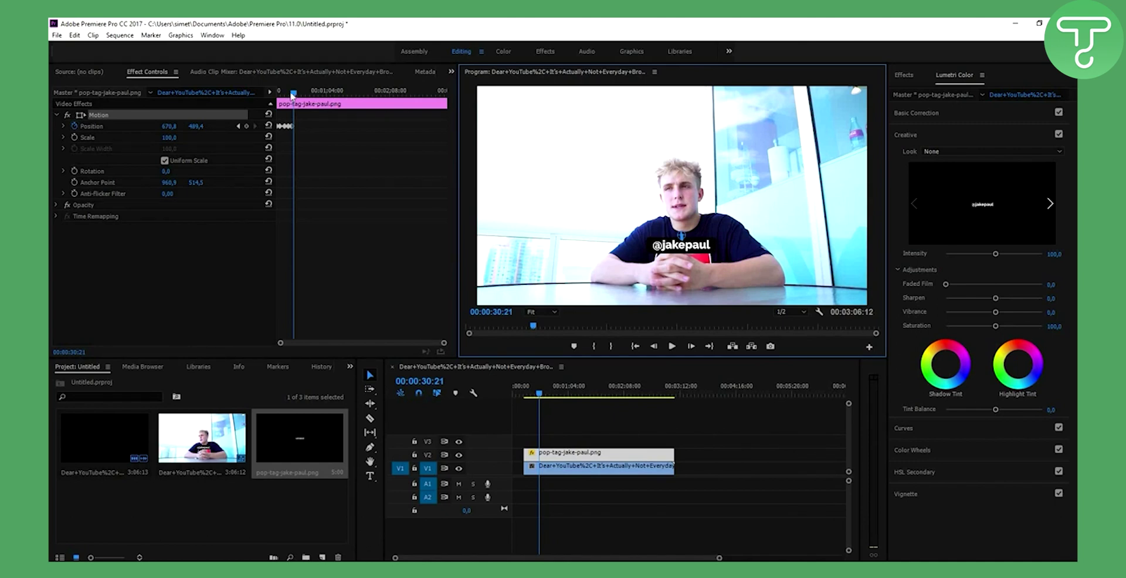
{"action": "left_click_drag", "start_coordinate": [294, 95], "coordinate": [213, 75]}
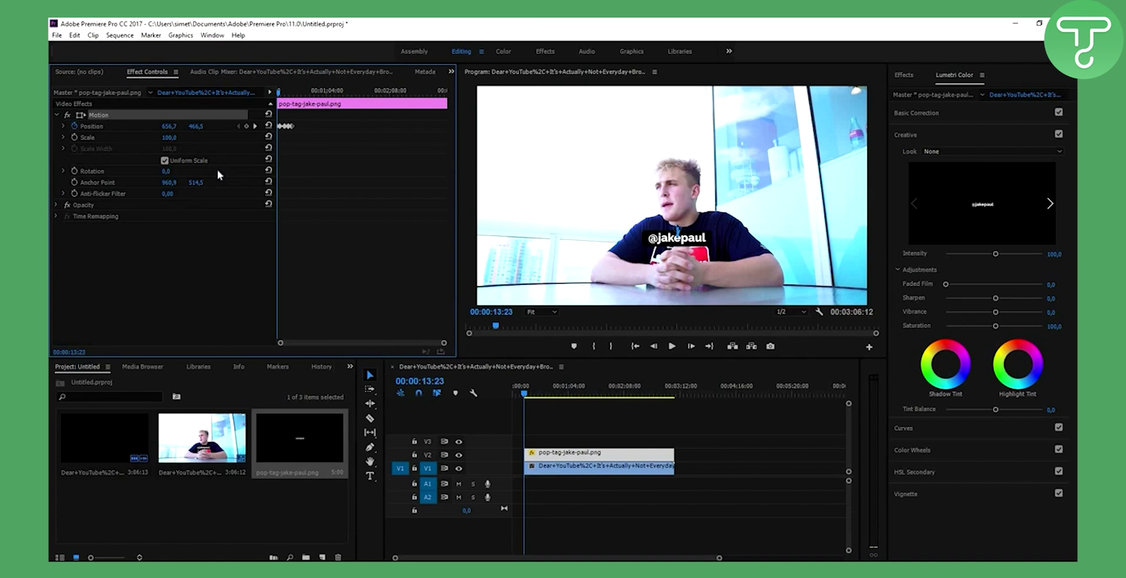